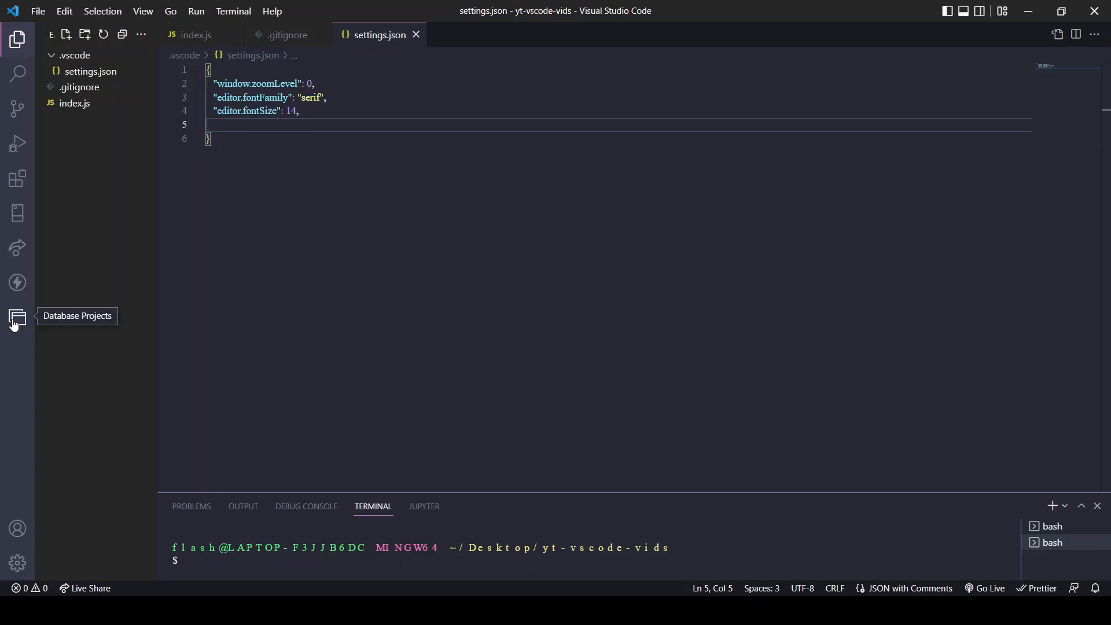
text(")
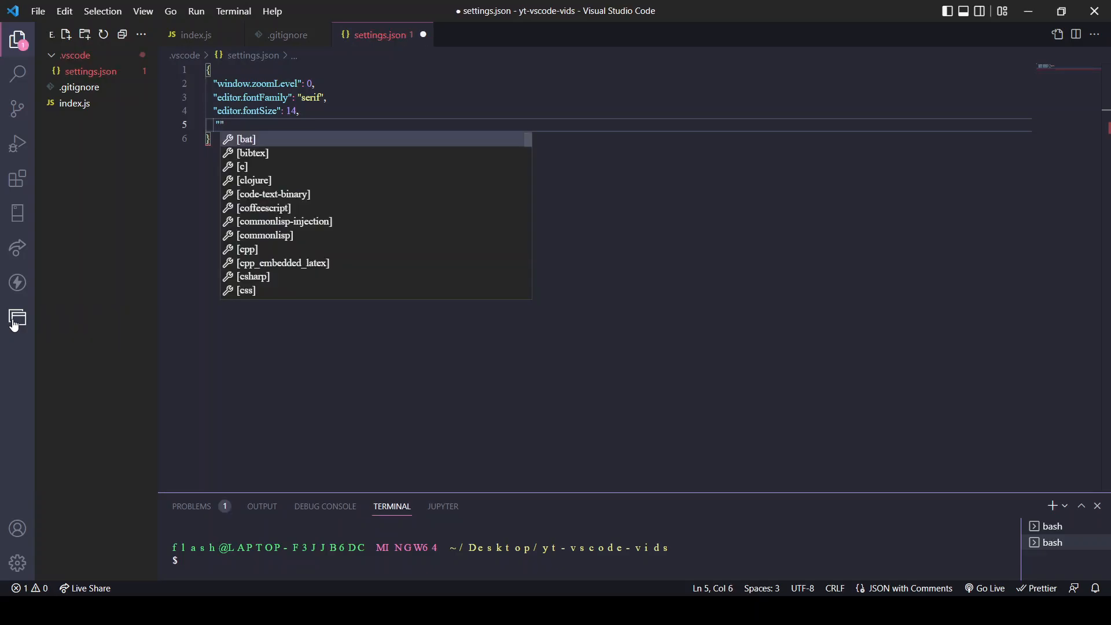
text(activ)
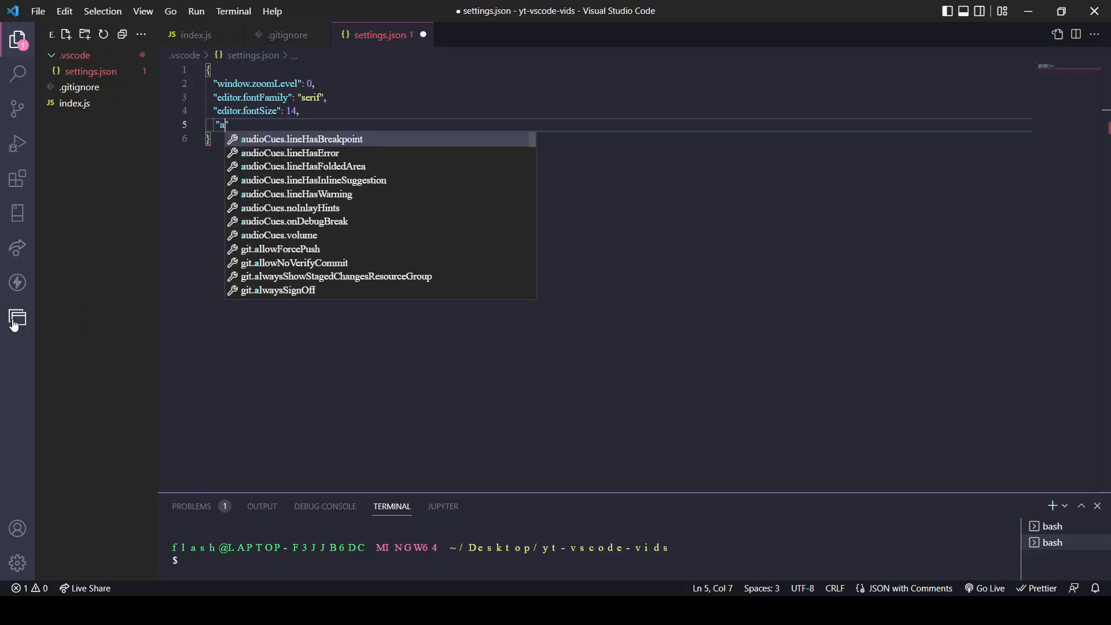
text(ity)
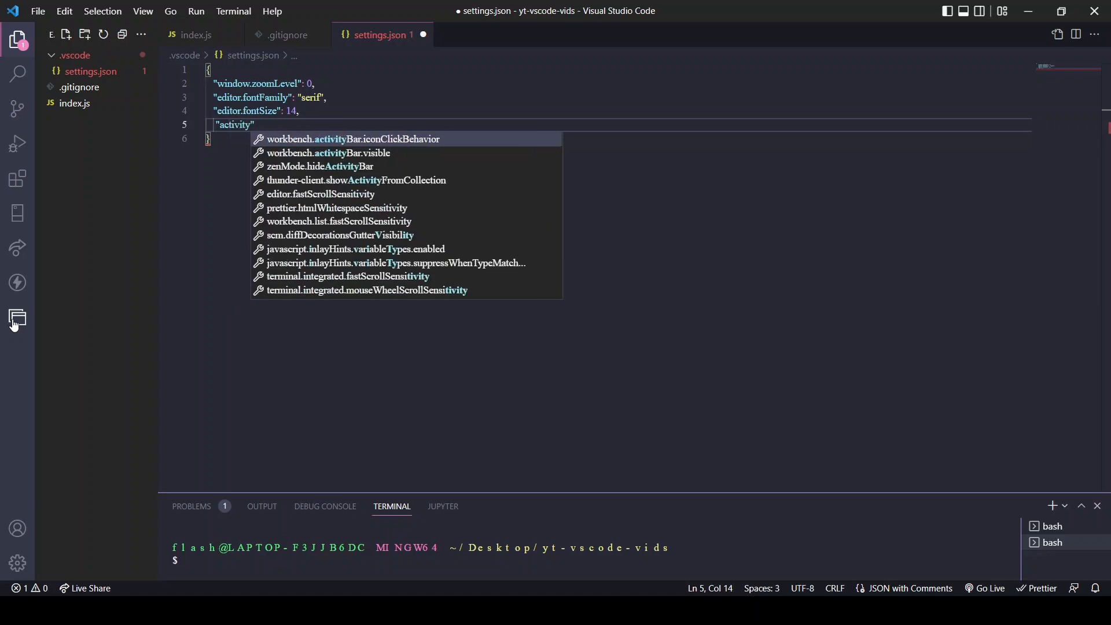
Step: Insert "workbench.activityBar.visible" on line 5 from the IntelliSense suggestions with its default value
key(BackSpace)
key(BackSpace)
key(BackSpace)
text(workbench)
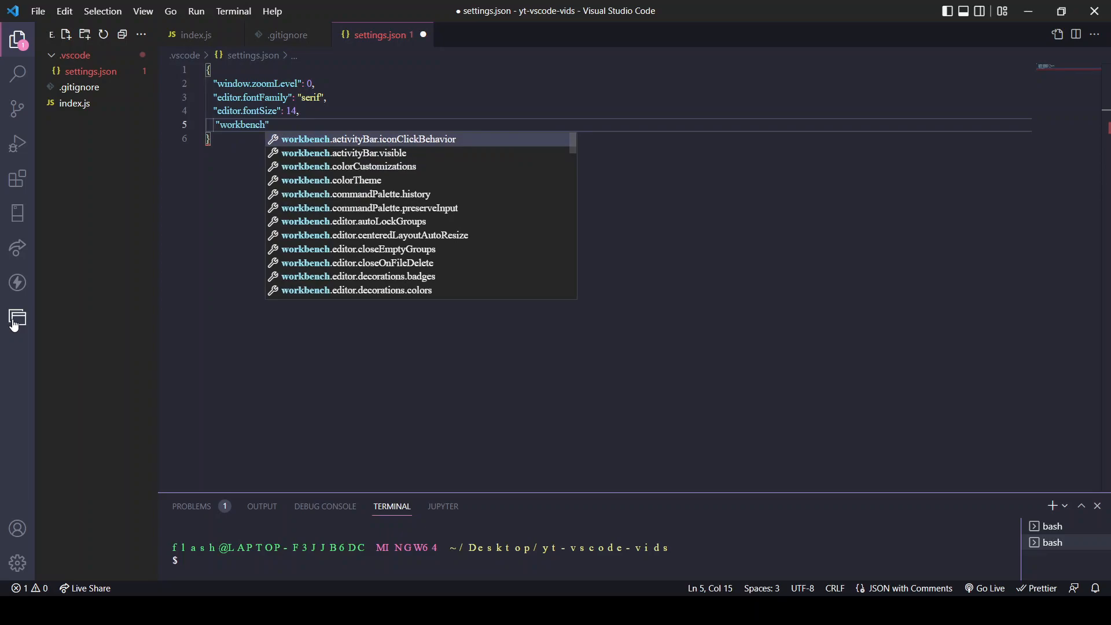
key(Down)
key(Return)
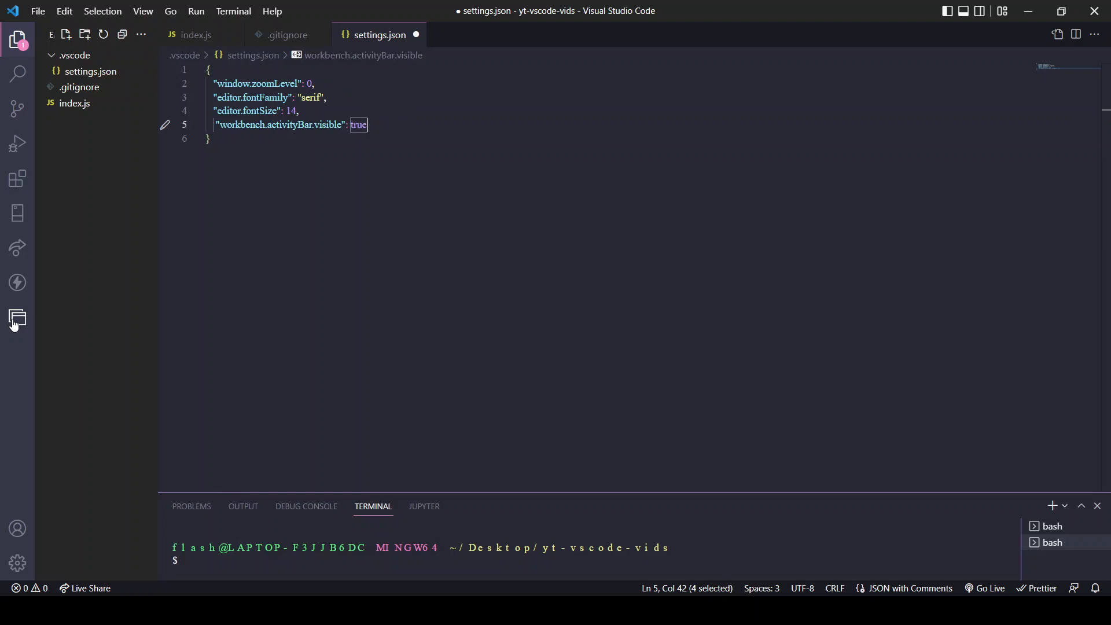
Step: Save the setting as false to hide the activity bar, then as true to show it again
key(BackSpace)
text(false)
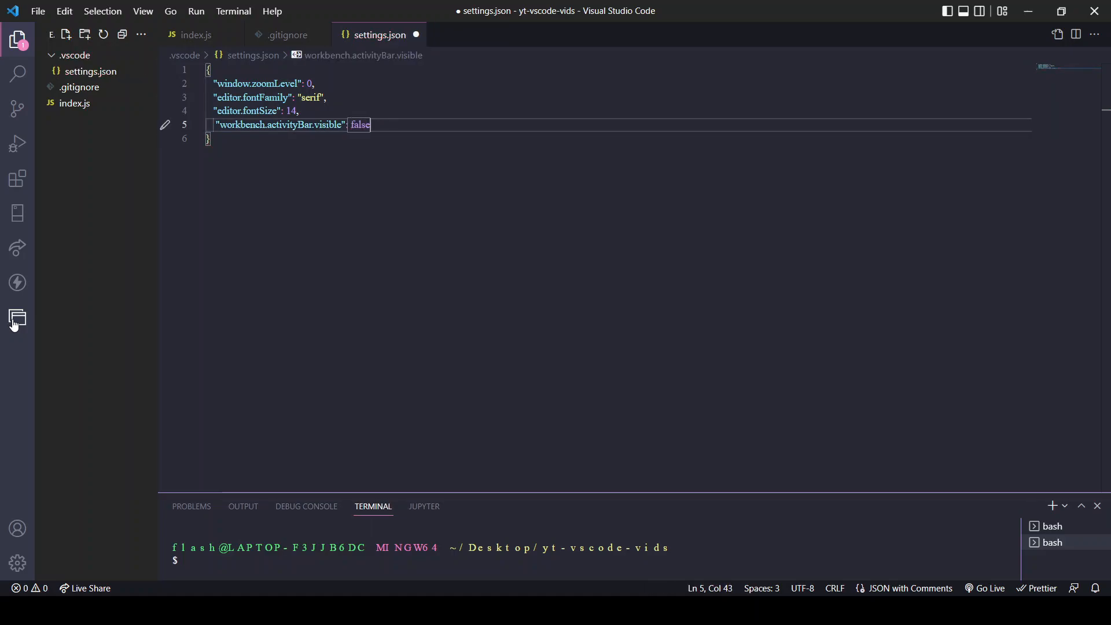
key(ctrl+s)
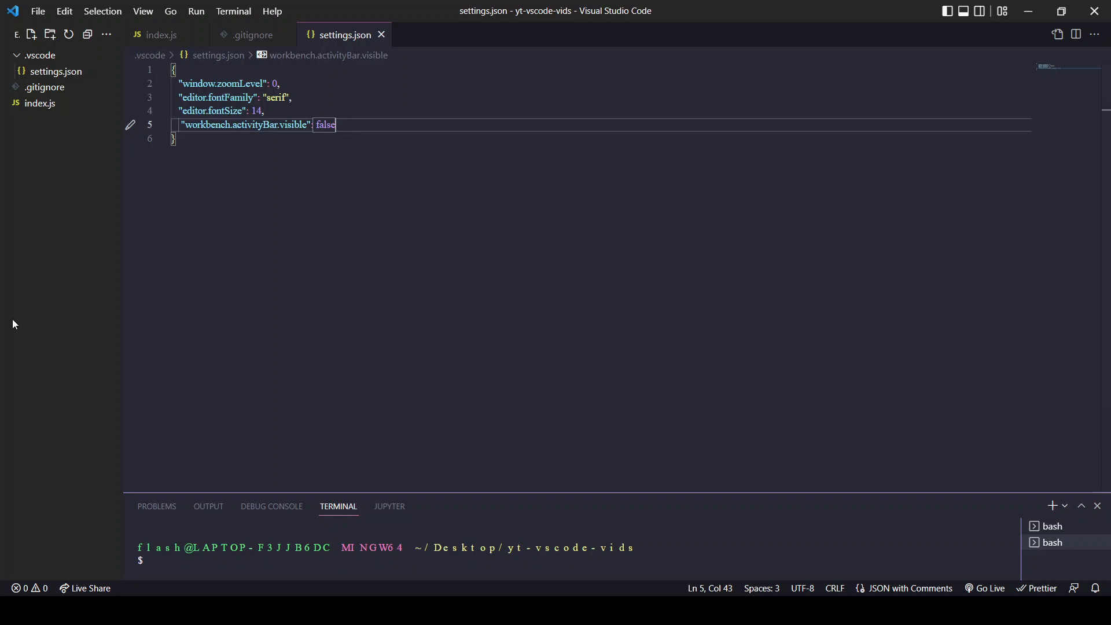
key(BackSpace)
key(BackSpace)
key(BackSpace)
text(true)
key(ctrl+s)
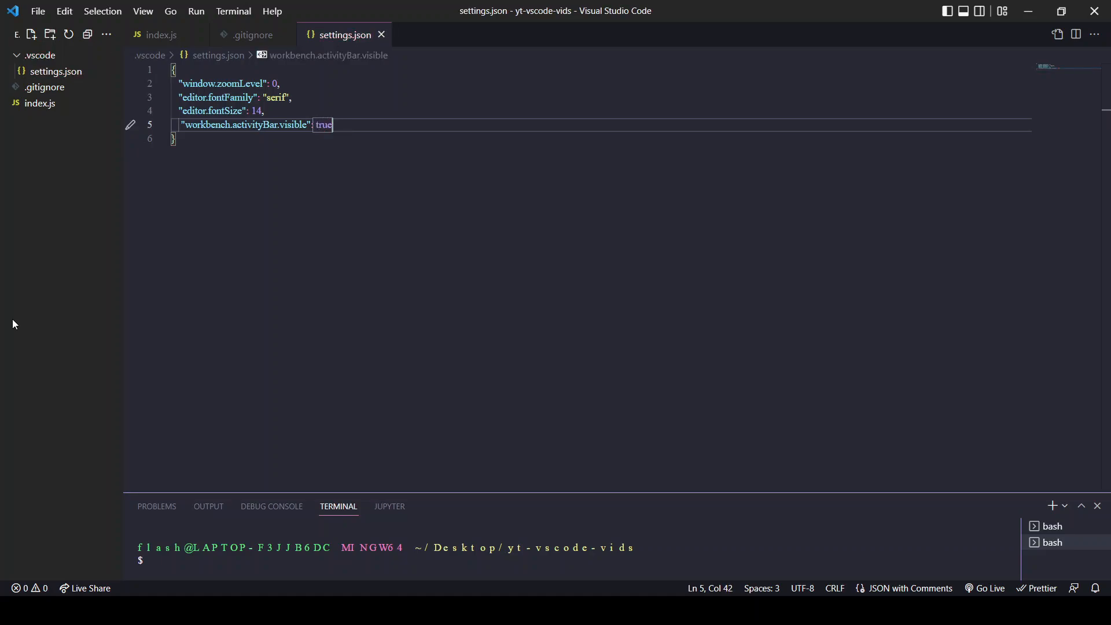